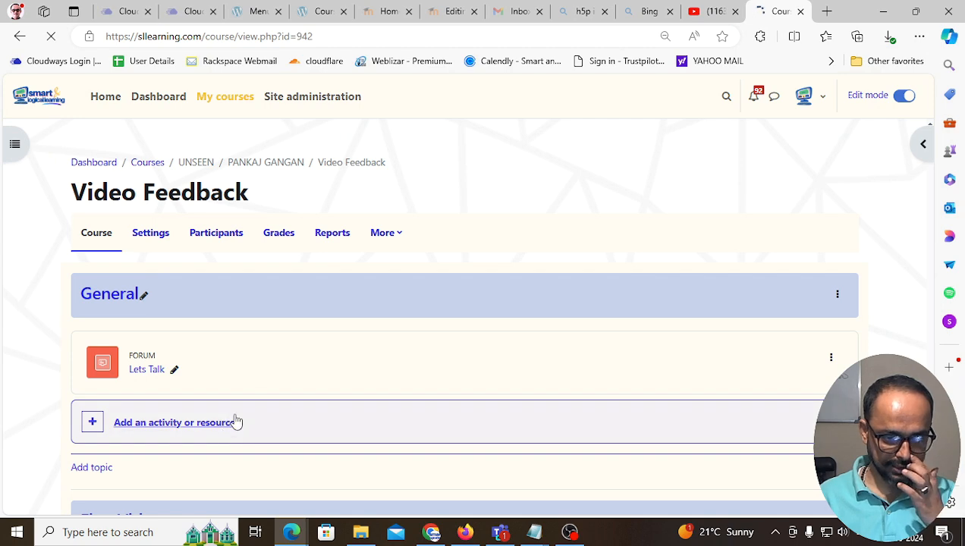
Step: Add a new Interactive Content activity to the General section of the Video Feedback course
click(234, 423)
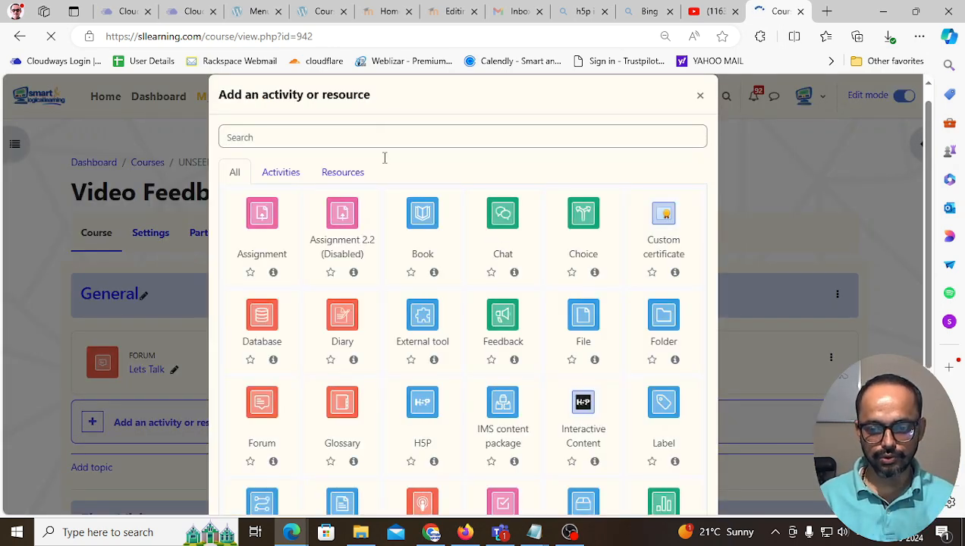
scroll(531, 372, down, 1)
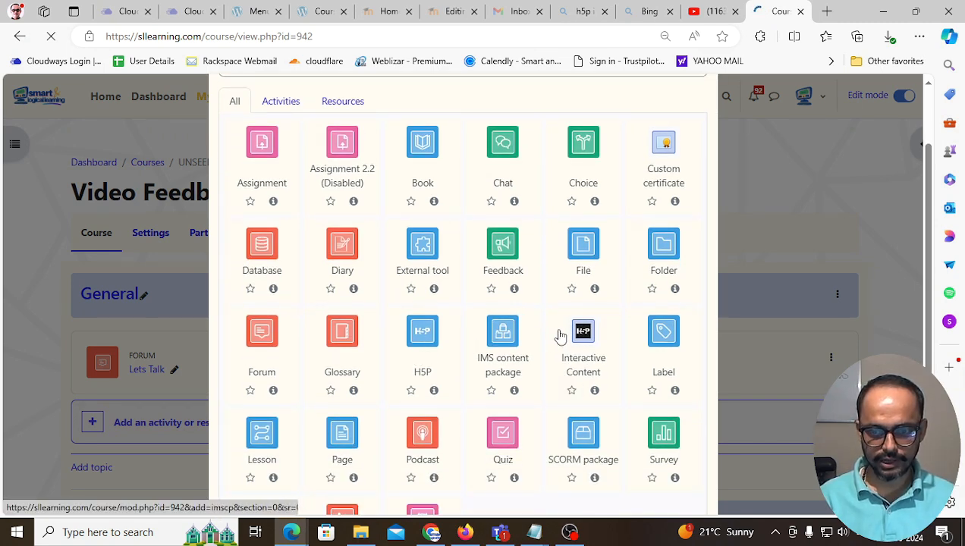
click(592, 334)
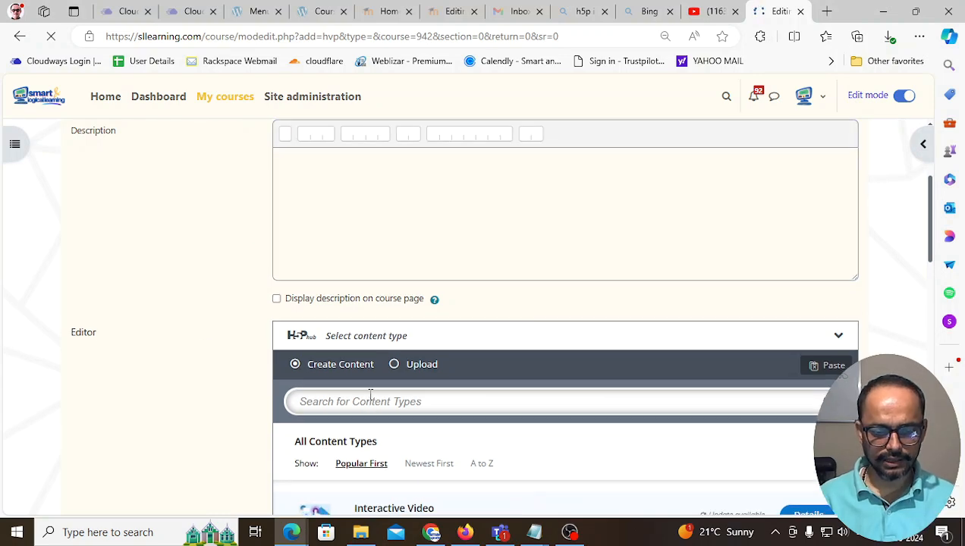
Step: Choose Interactive Video as the H5P content type from its details page and load its editor
scroll(246, 342, down, 3)
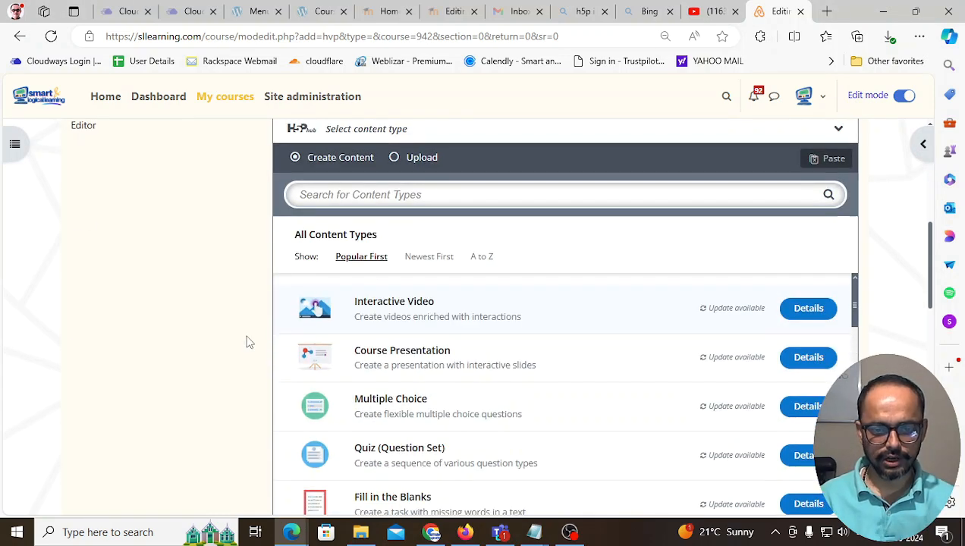
click(808, 308)
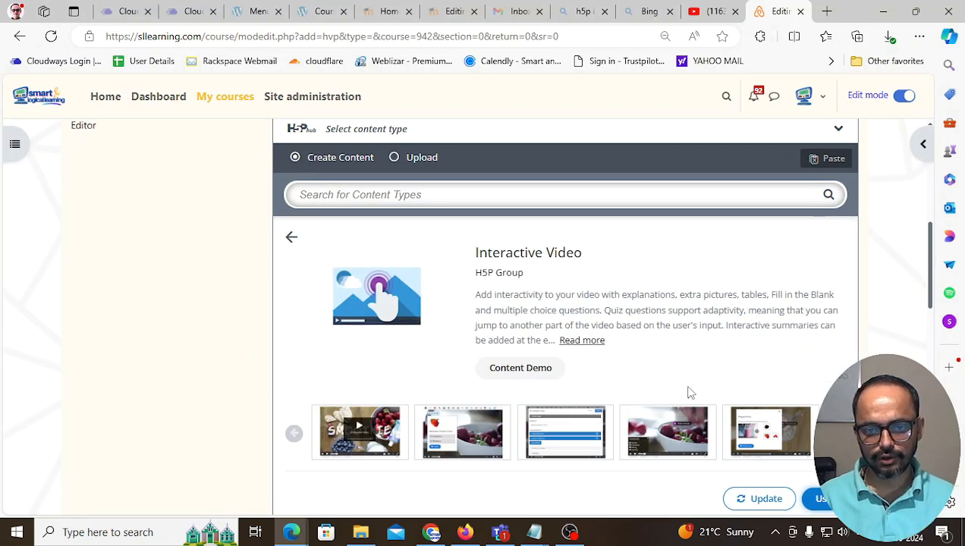
scroll(645, 425, down, 1)
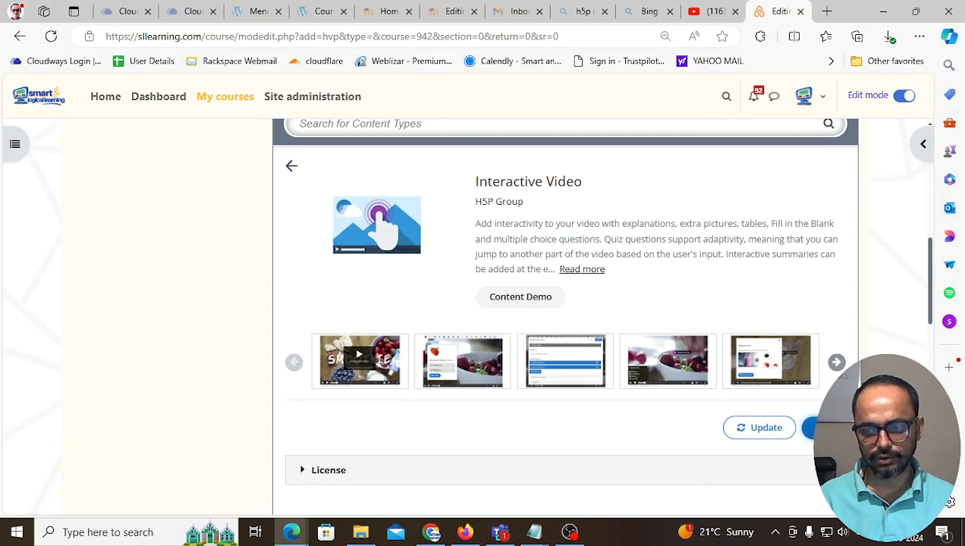
click(816, 427)
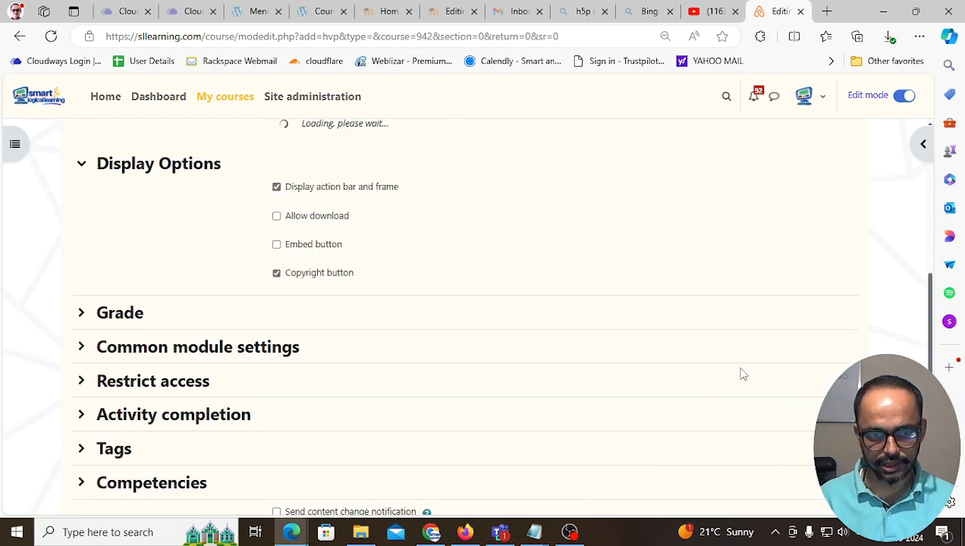
scroll(516, 343, up, 2)
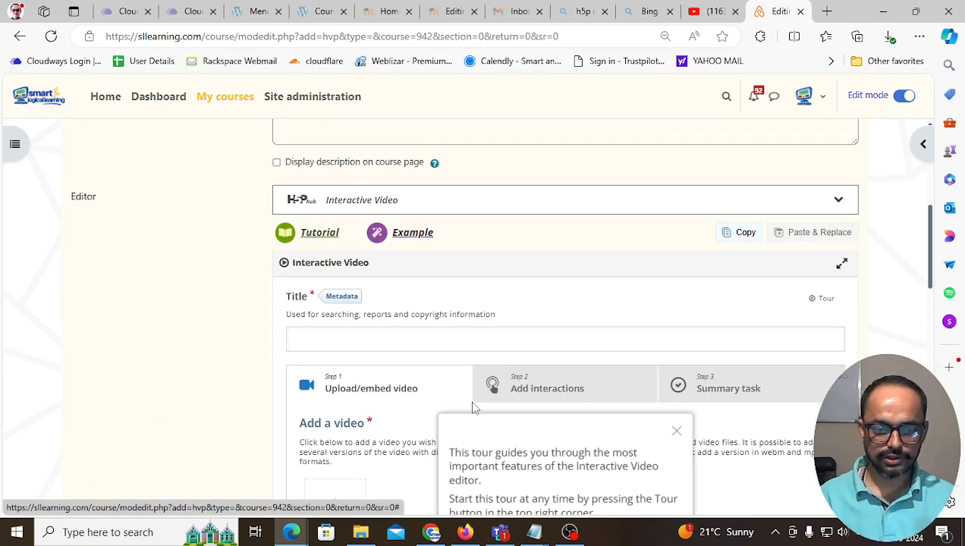
scroll(280, 316, down, 1)
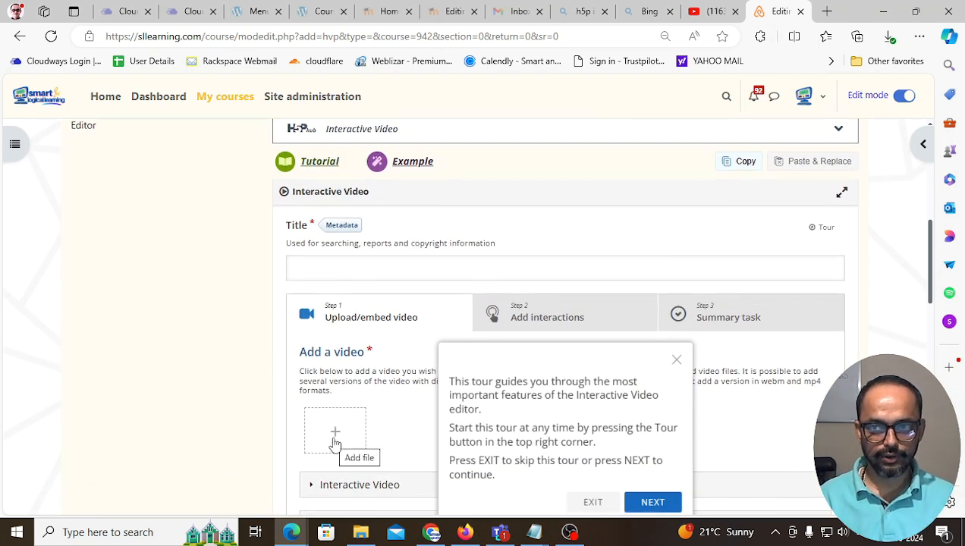
Step: Switch to the open YouTube page "Interactive Video with H5P (in Moodle)" and copy the video's web address
click(714, 15)
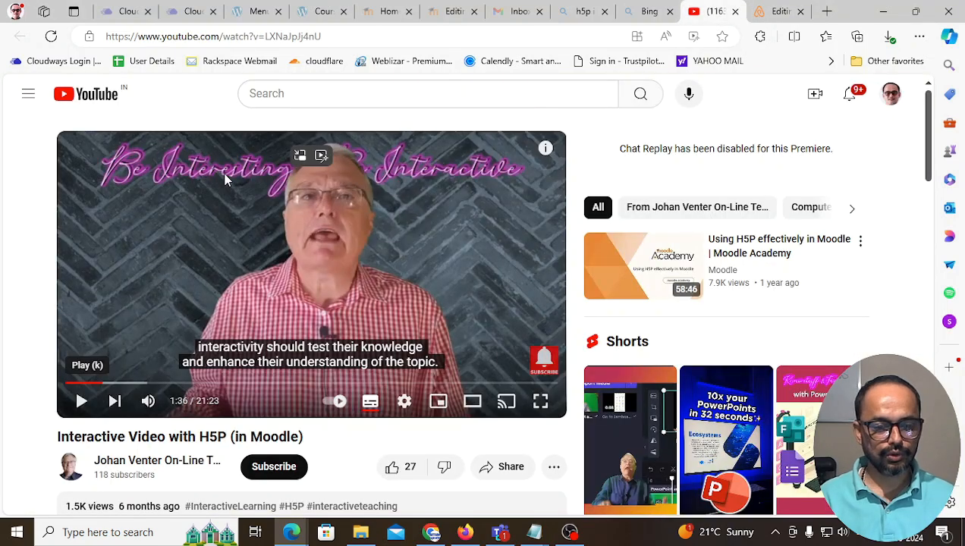
click(332, 36)
key(ctrl+c)
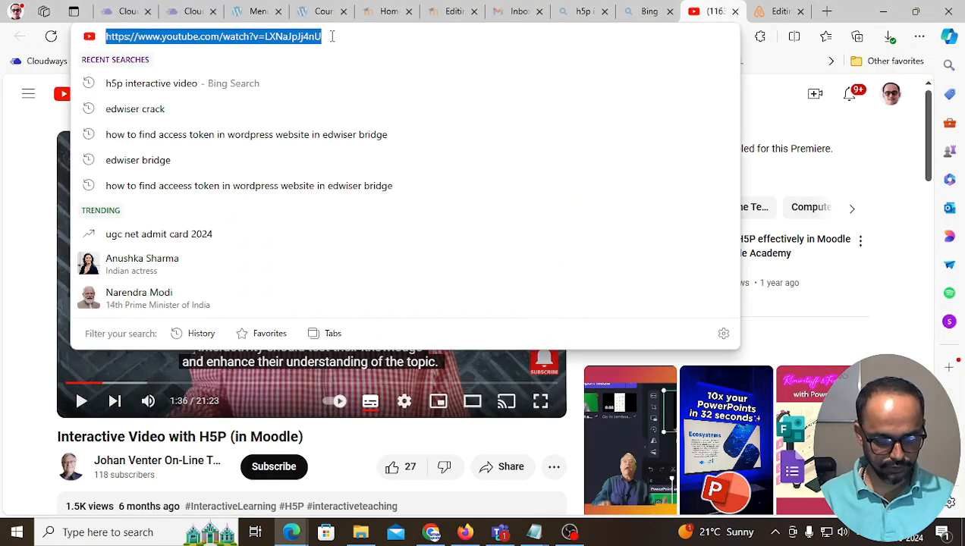
click(778, 12)
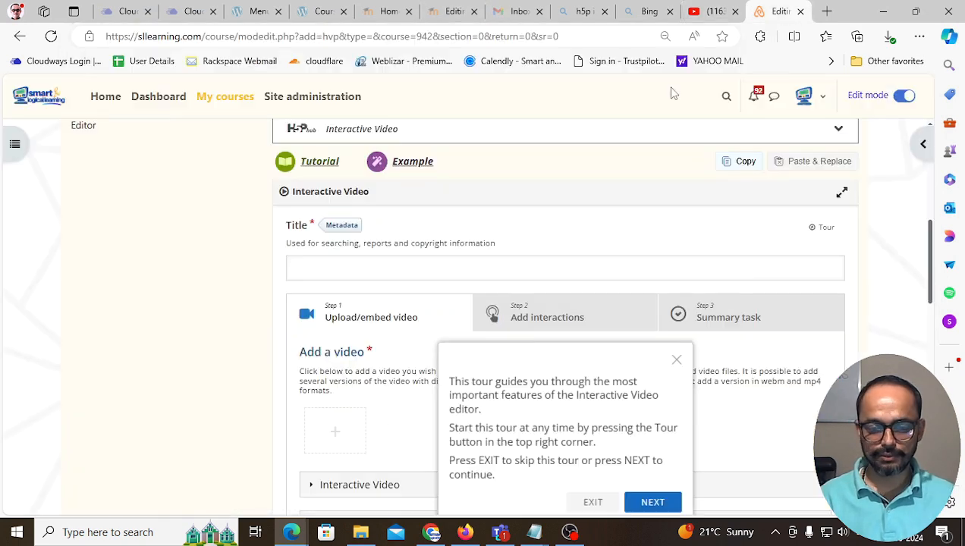
click(677, 360)
click(312, 435)
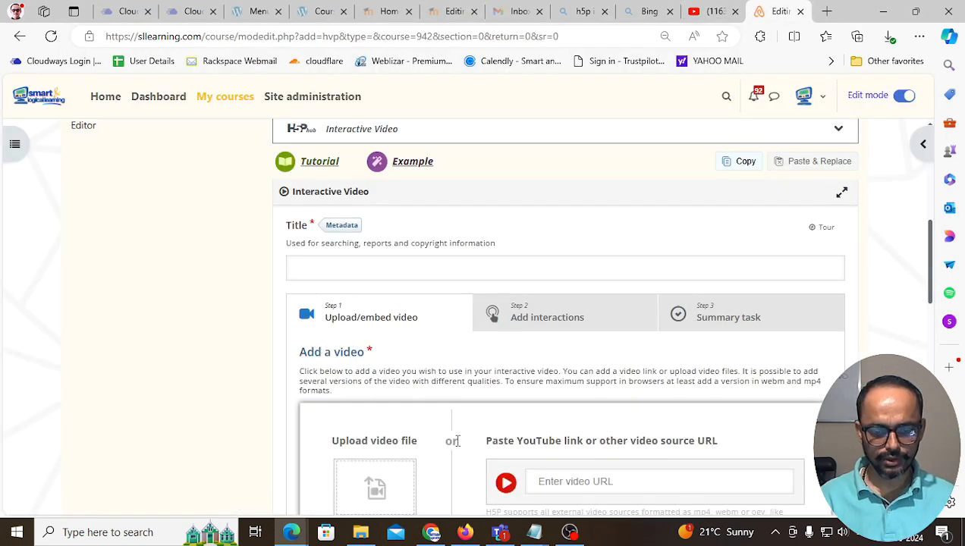
scroll(459, 397, down, 3)
click(573, 264)
key(ctrl+v)
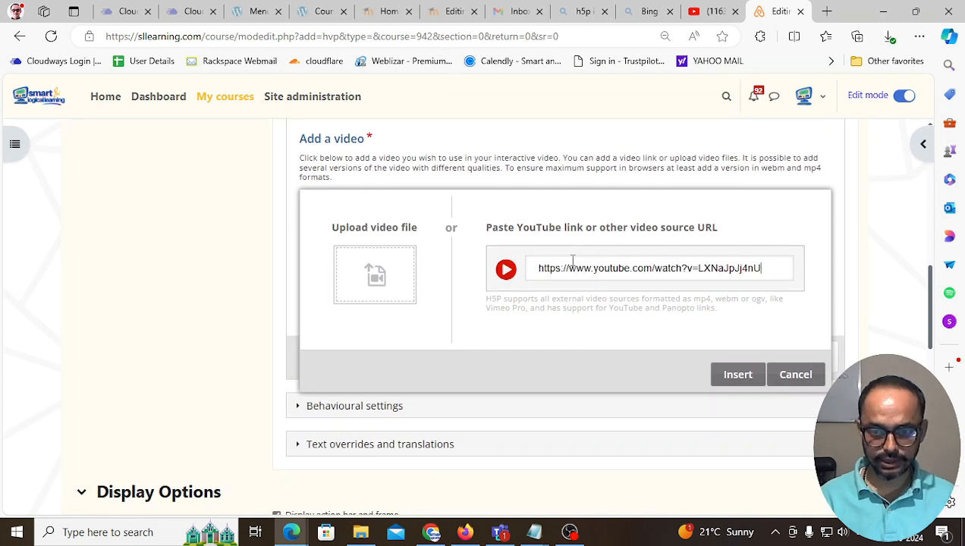
click(736, 377)
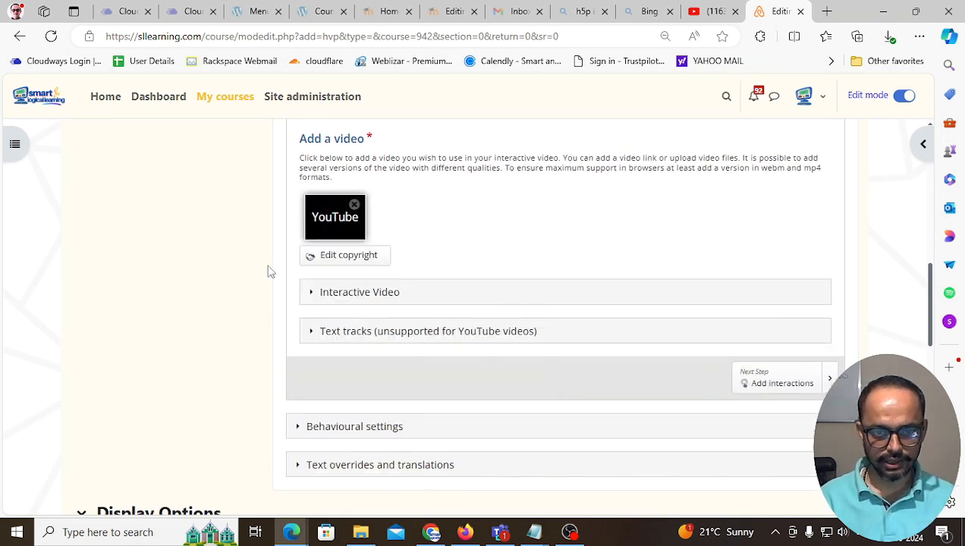
Step: Proceed to the Add interactions stage, dismiss its tour, and pause the video at about 2:08
click(772, 385)
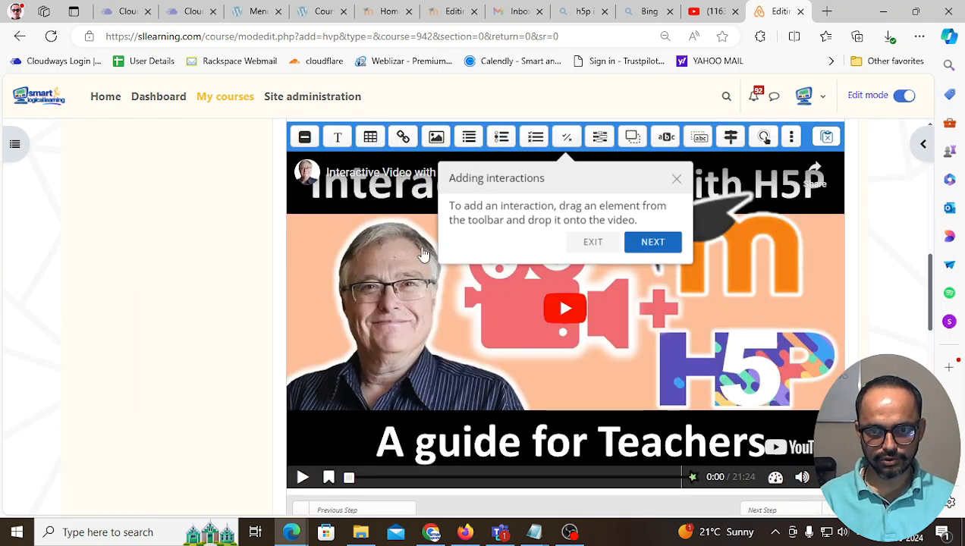
click(675, 183)
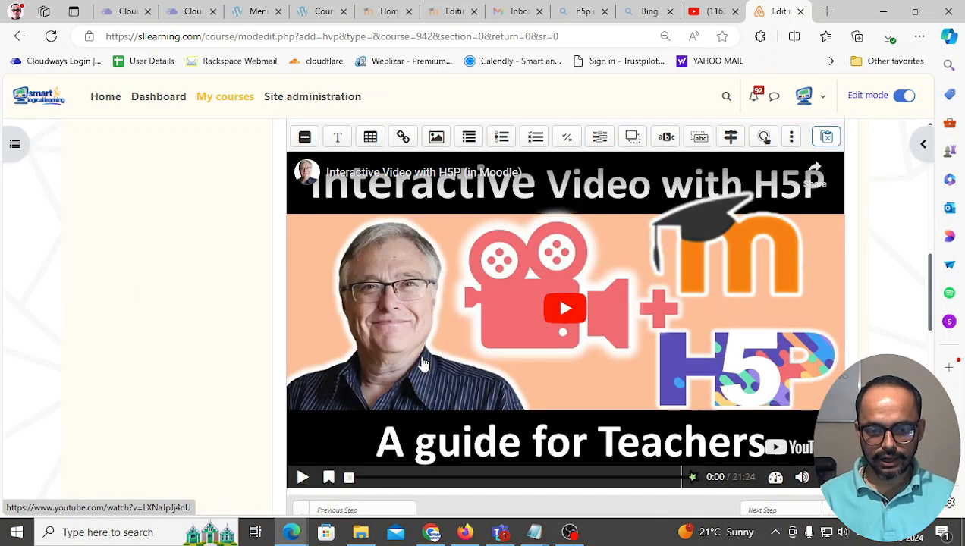
scroll(346, 486, down, 1)
drag(351, 408, 382, 406)
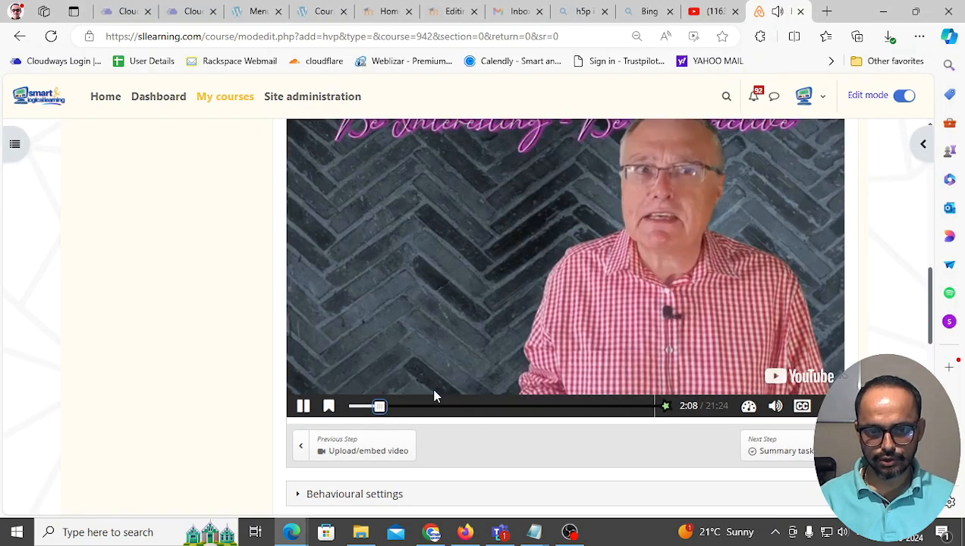
click(302, 406)
scroll(501, 422, up, 1)
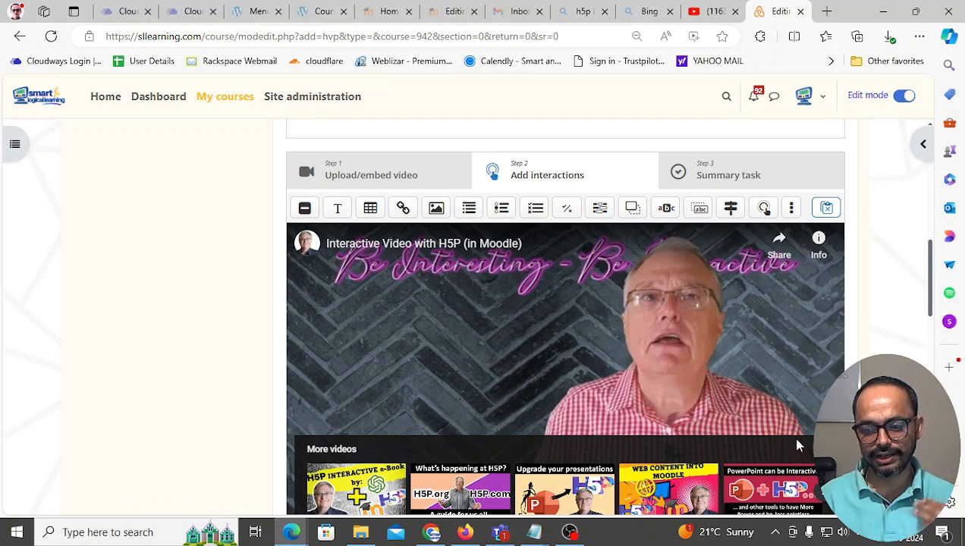
Step: Add a Multiple Choice interaction shown as a poster, with the question "Can you use H5P as a Certificating module?"
scroll(564, 374, down, 1)
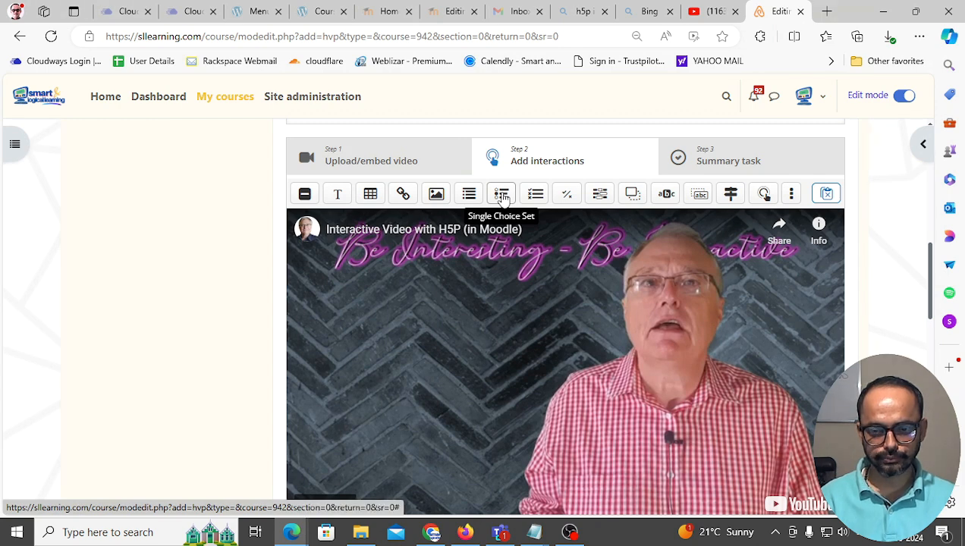
click(535, 194)
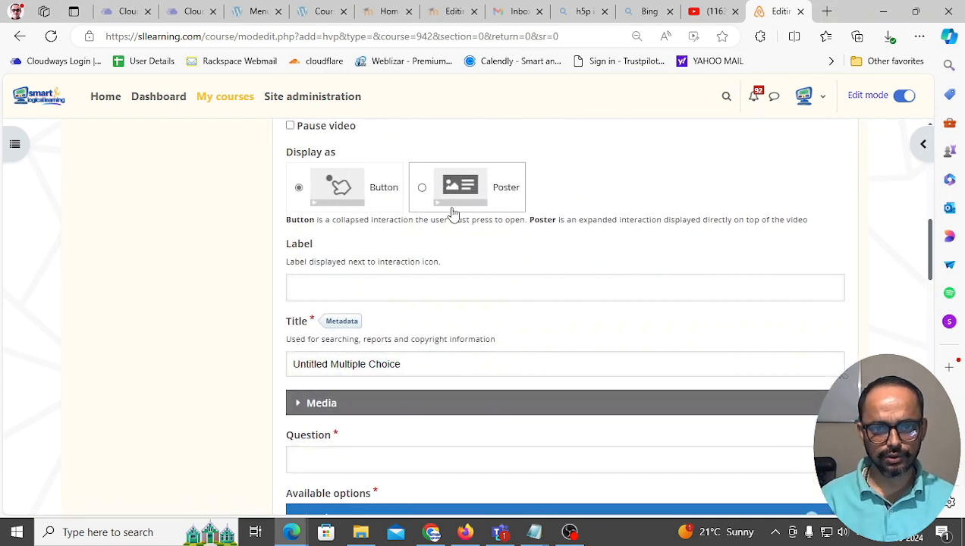
click(423, 189)
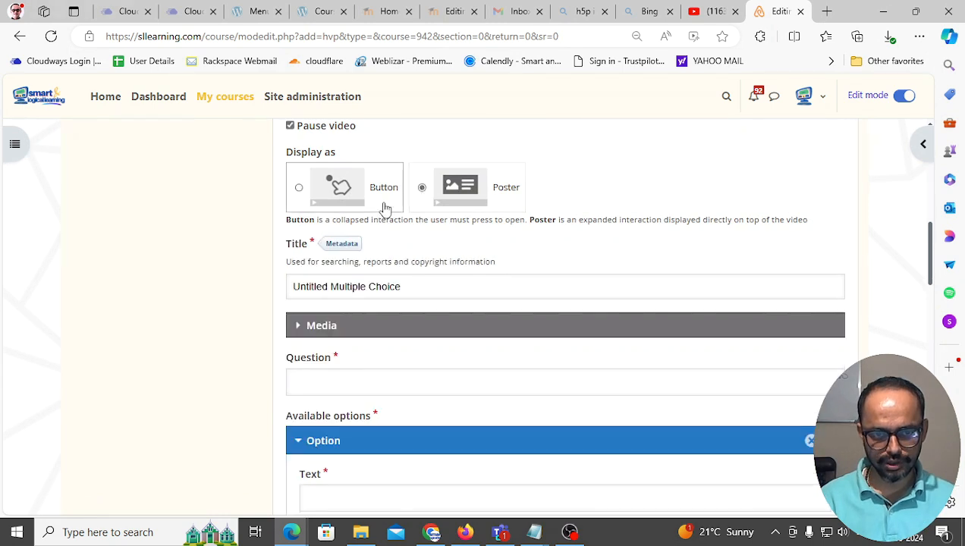
click(320, 389)
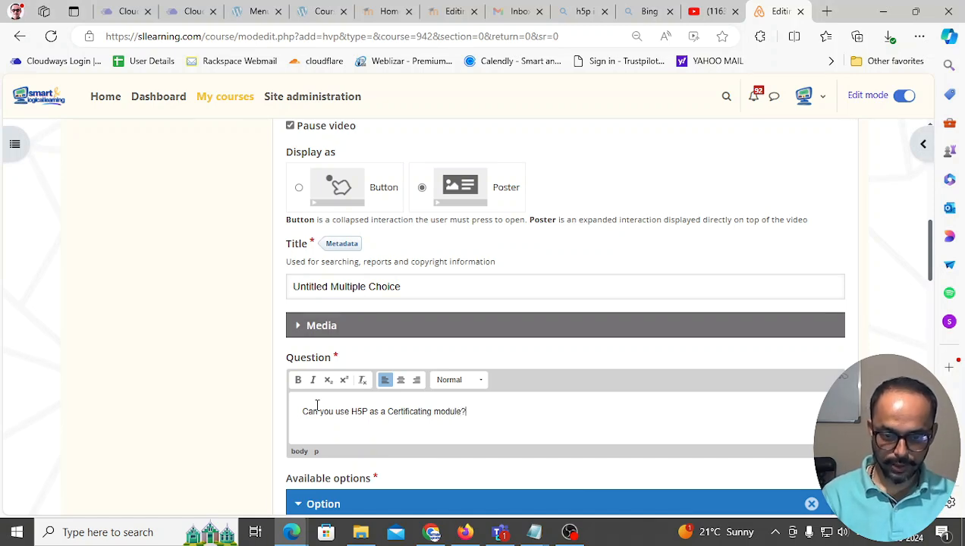
Step: Fill in the first two answer options of the question with "No" and "Yes"
scroll(225, 360, down, 2)
click(224, 360)
click(323, 347)
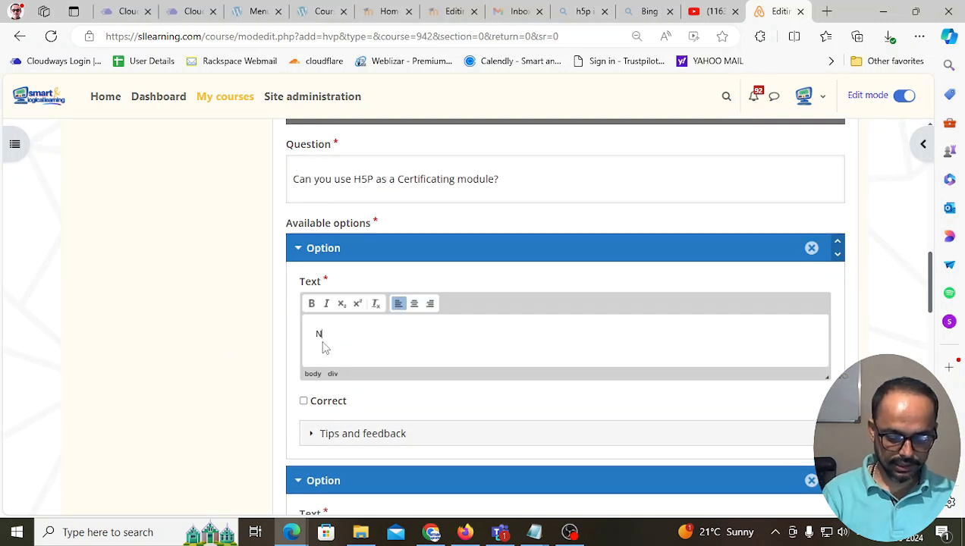
scroll(325, 347, down, 1)
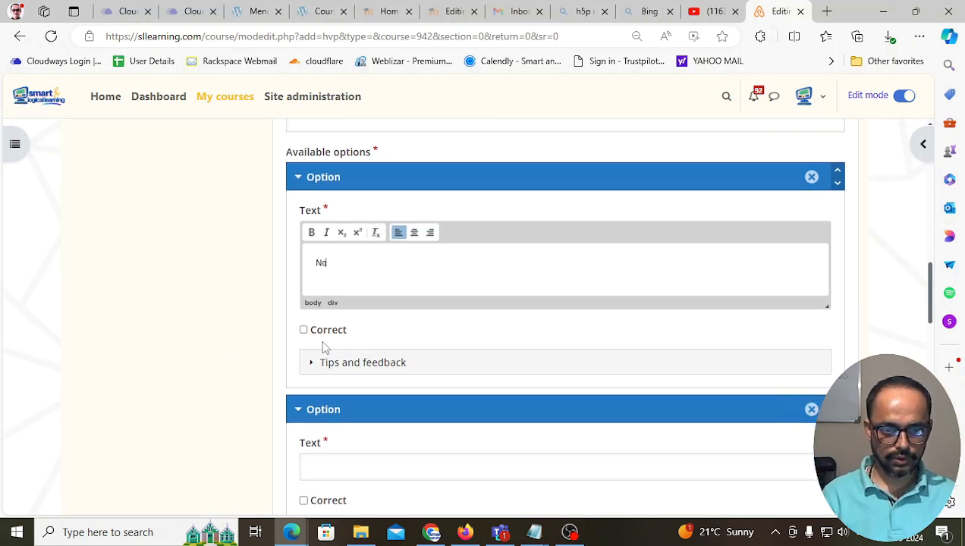
click(324, 469)
text(Yes)
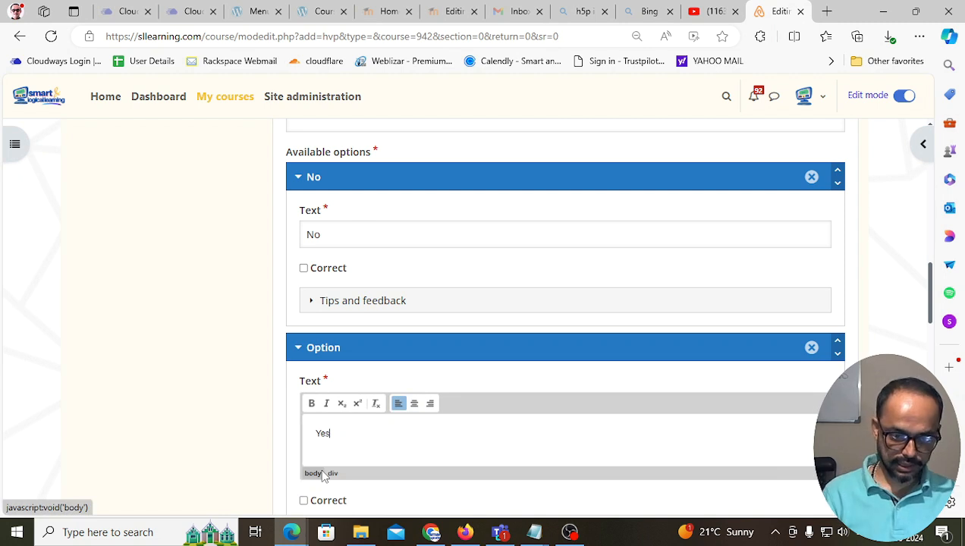
Step: Add a third answer option "I do not know" and mark the "Yes" option as correct
scroll(138, 405, down, 2)
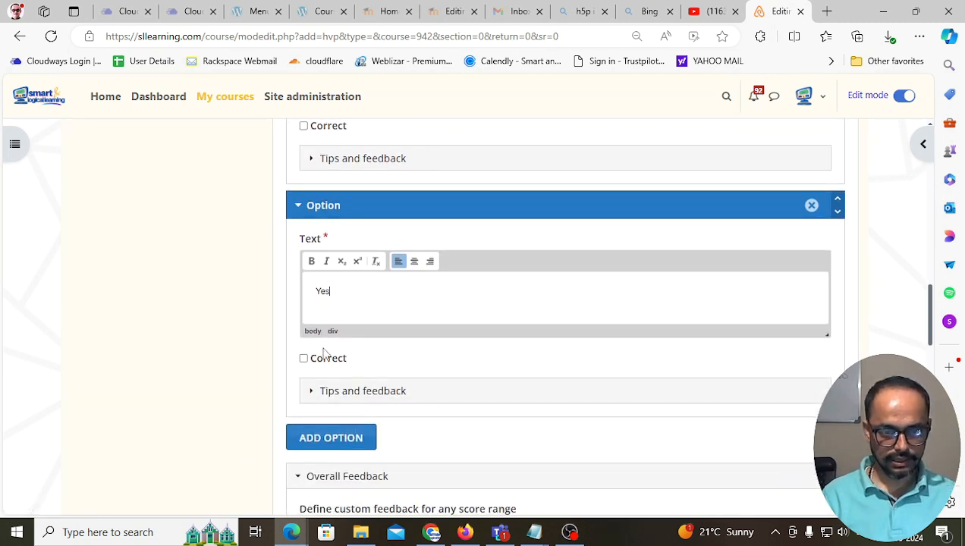
click(318, 436)
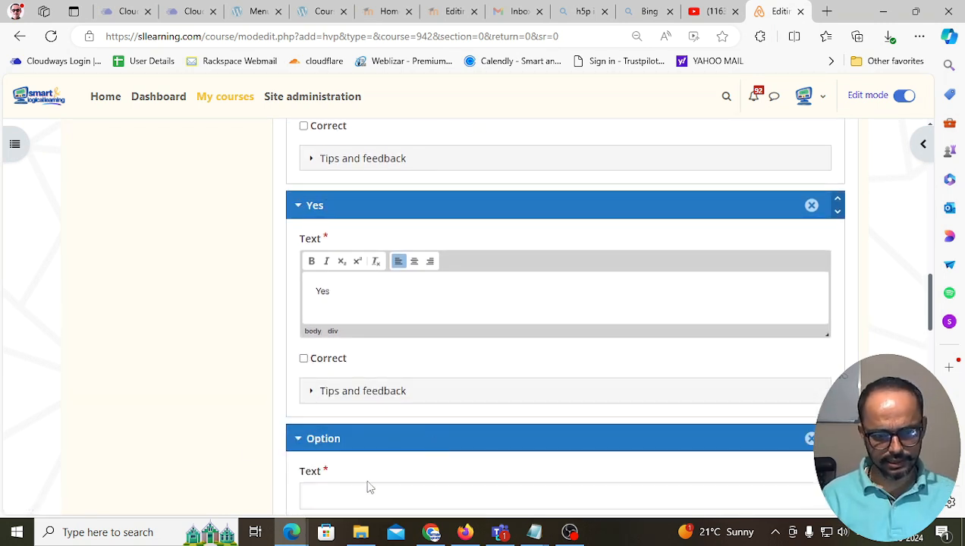
click(334, 500)
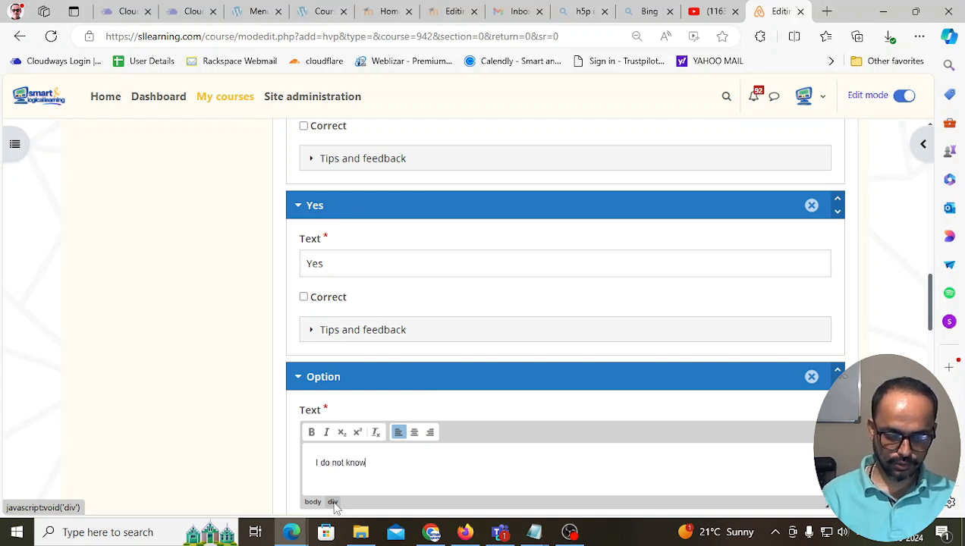
click(303, 297)
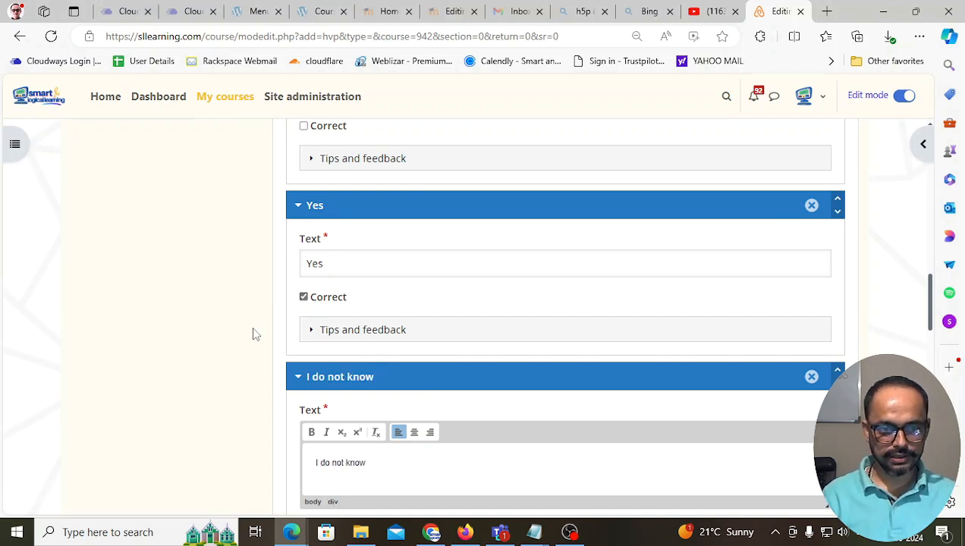
Step: Review the multiple choice form, including its answer options, overall feedback, and the sections for behavioural settings and adaptivity
scroll(255, 334, up, 2)
scroll(254, 334, down, 5)
scroll(254, 333, down, 4)
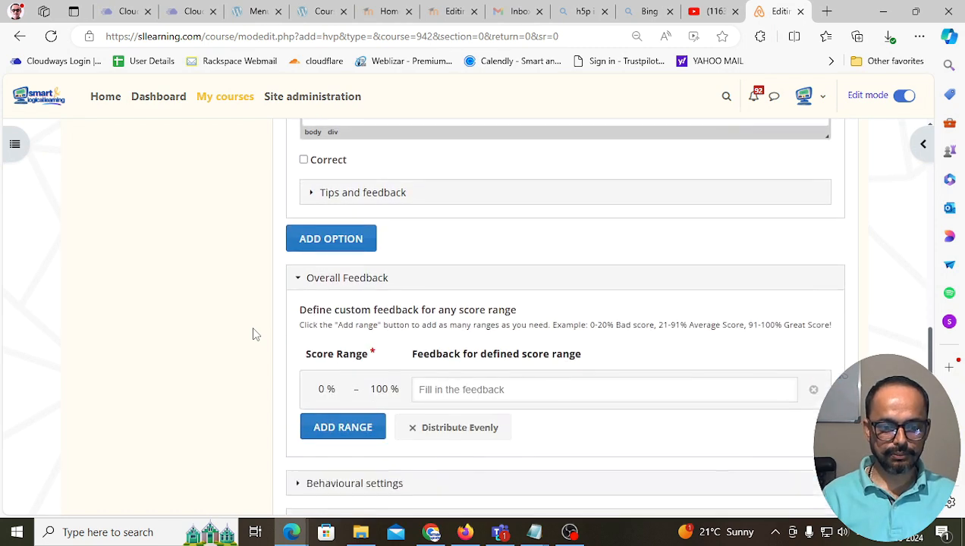
scroll(486, 394, up, 1)
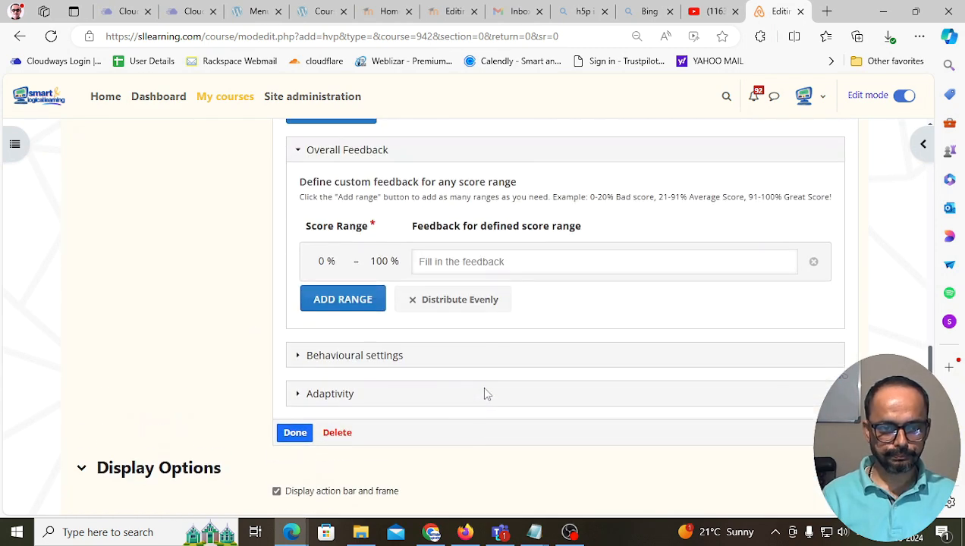
scroll(448, 368, up, 4)
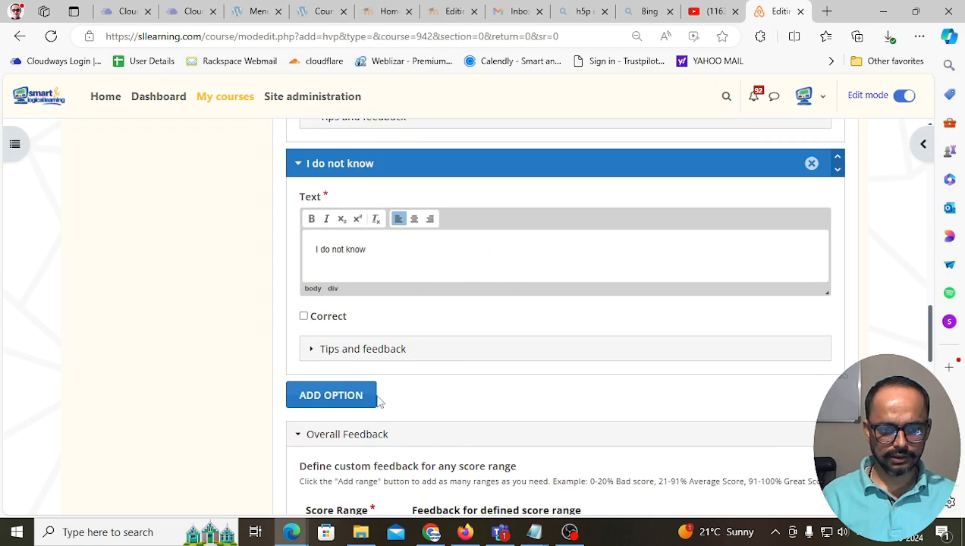
scroll(381, 401, up, 8)
scroll(459, 393, up, 1)
scroll(460, 395, down, 8)
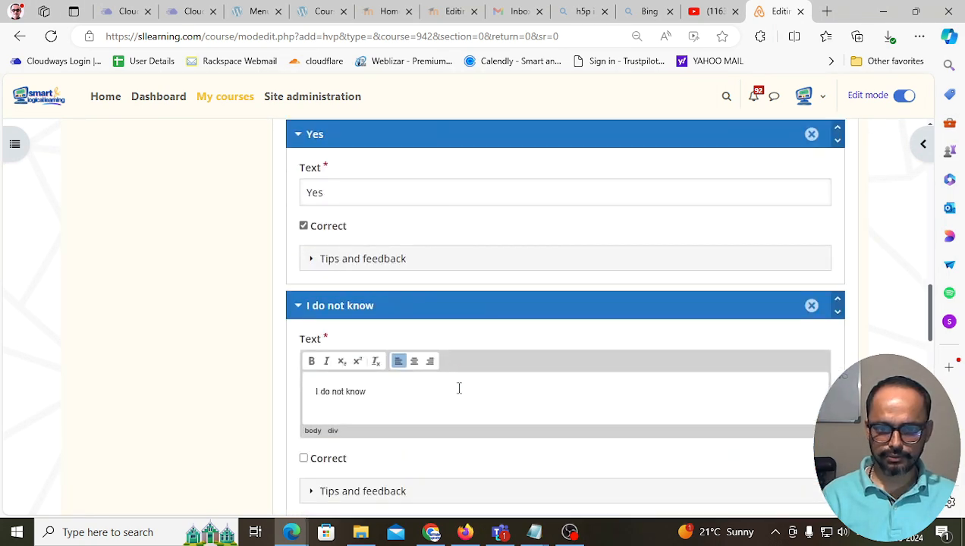
scroll(807, 351, down, 4)
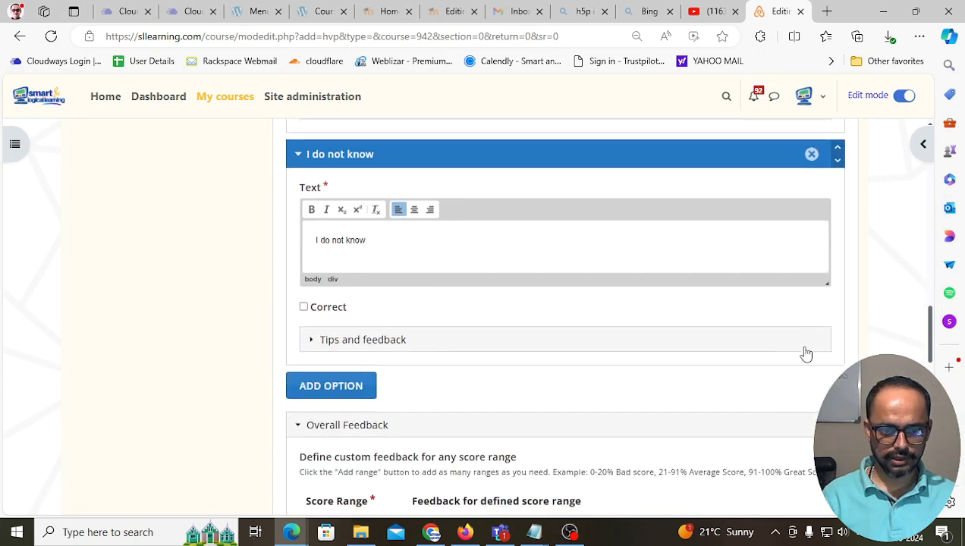
Step: Save the multiple choice question, then enlarge and reposition its poster over the video
scroll(479, 476, down, 2)
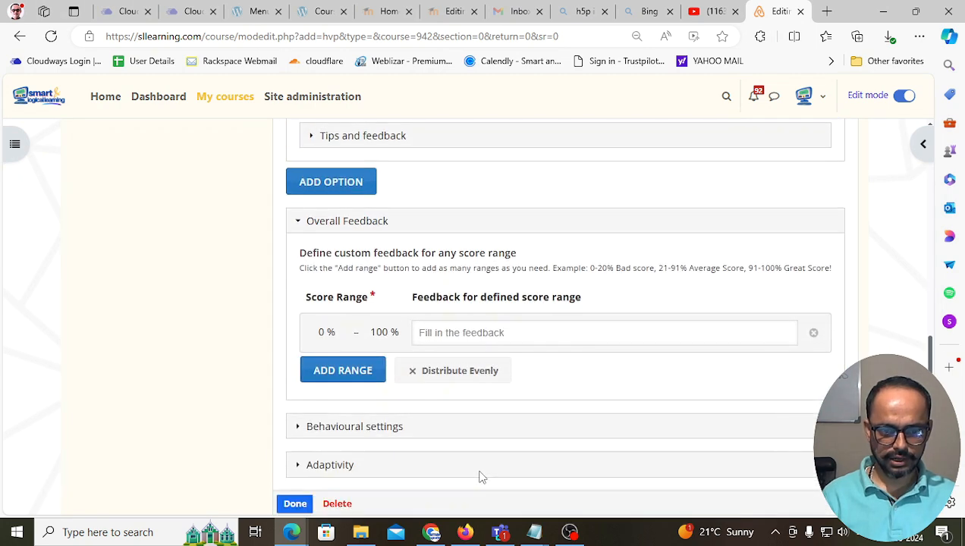
scroll(740, 398, up, 15)
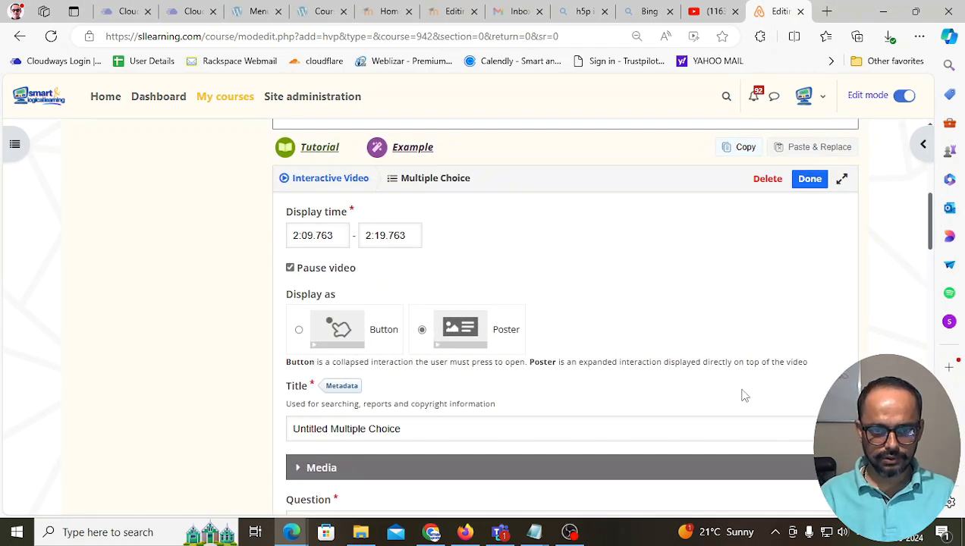
click(814, 184)
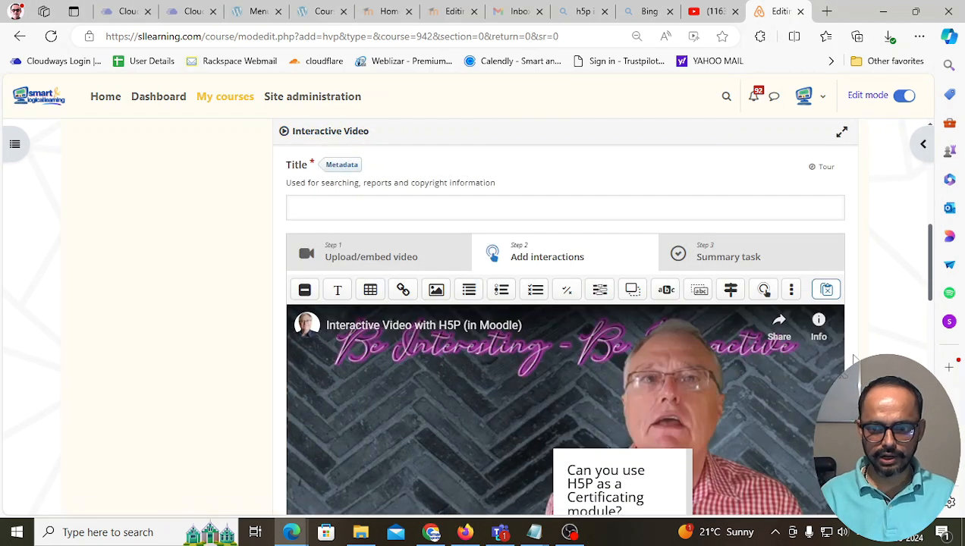
scroll(691, 350, down, 3)
drag(649, 299, 713, 202)
drag(521, 288, 523, 349)
drag(598, 303, 592, 308)
Step: Advance the video to 6:16 and add a Multiple Choice interaction there with the question "afdasf"
drag(380, 422, 438, 419)
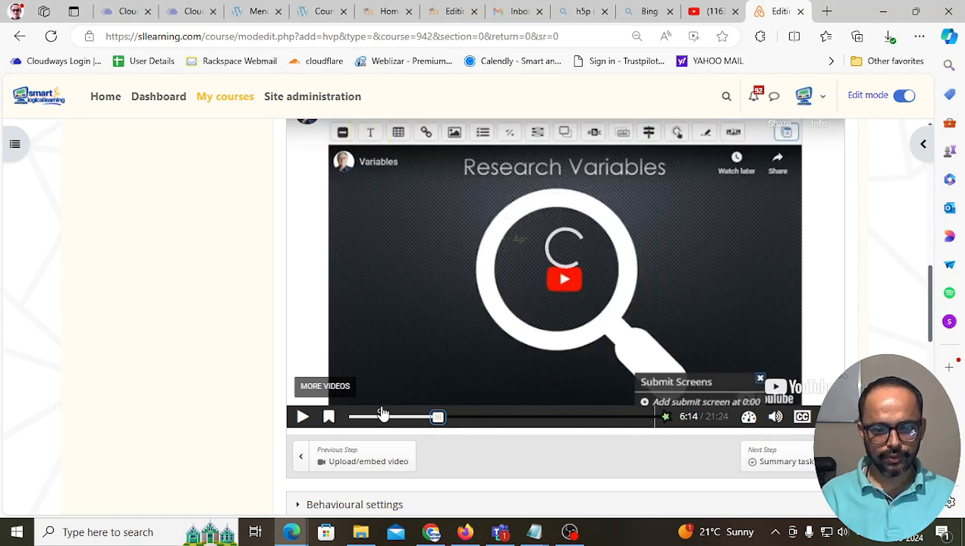
click(305, 418)
click(305, 418)
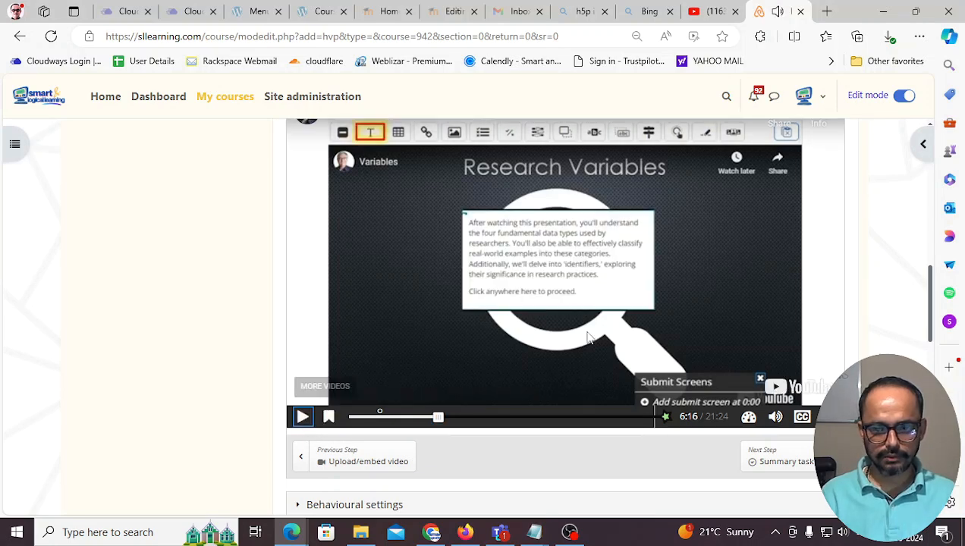
scroll(544, 175, up, 1)
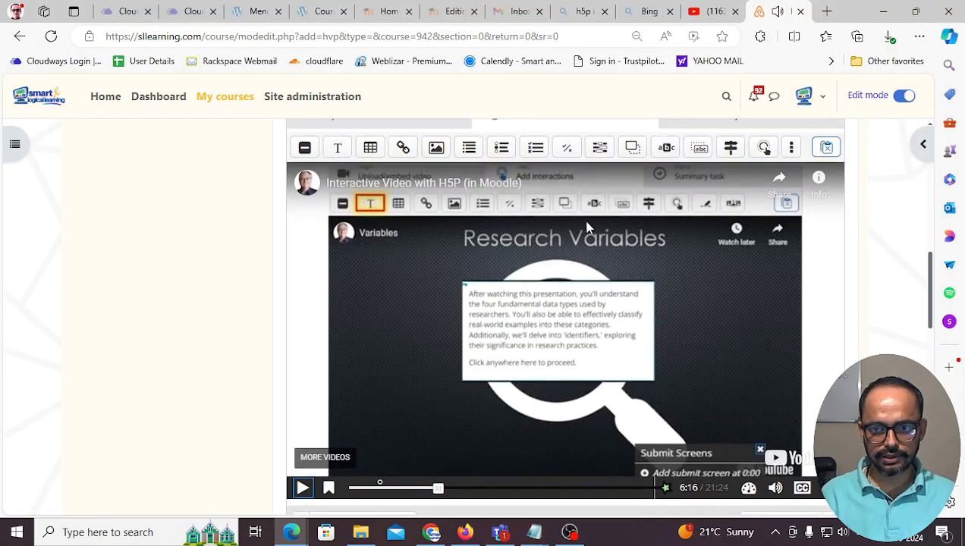
click(537, 150)
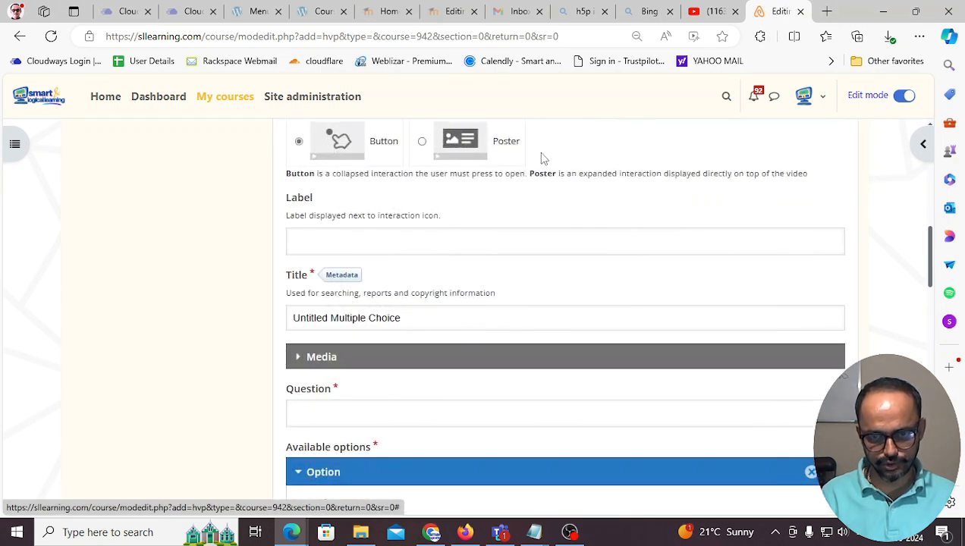
click(336, 415)
text(afdasf)
Step: Fill in the two answer options with "ZXD" and "SDSD" and save the interaction
scroll(334, 420, down, 3)
click(320, 312)
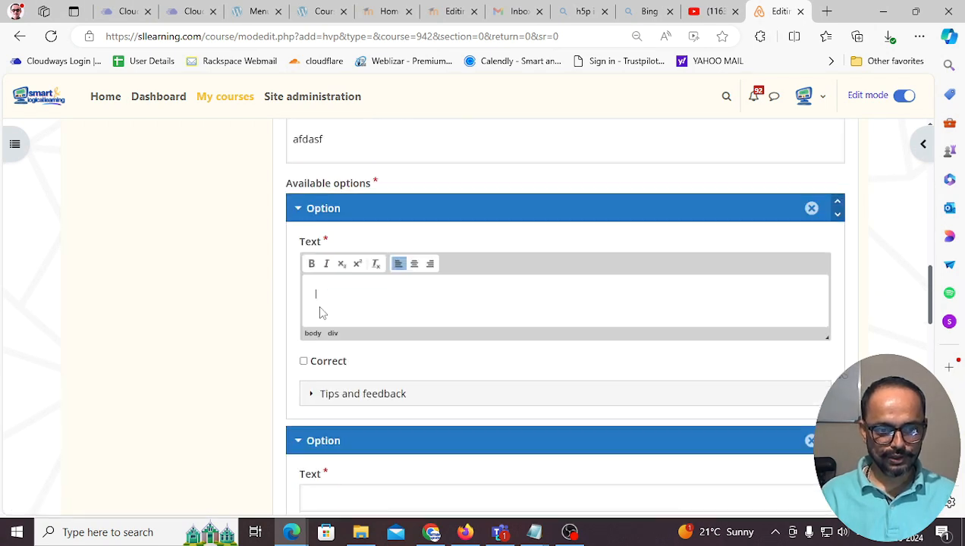
click(353, 492)
text(SDSD)
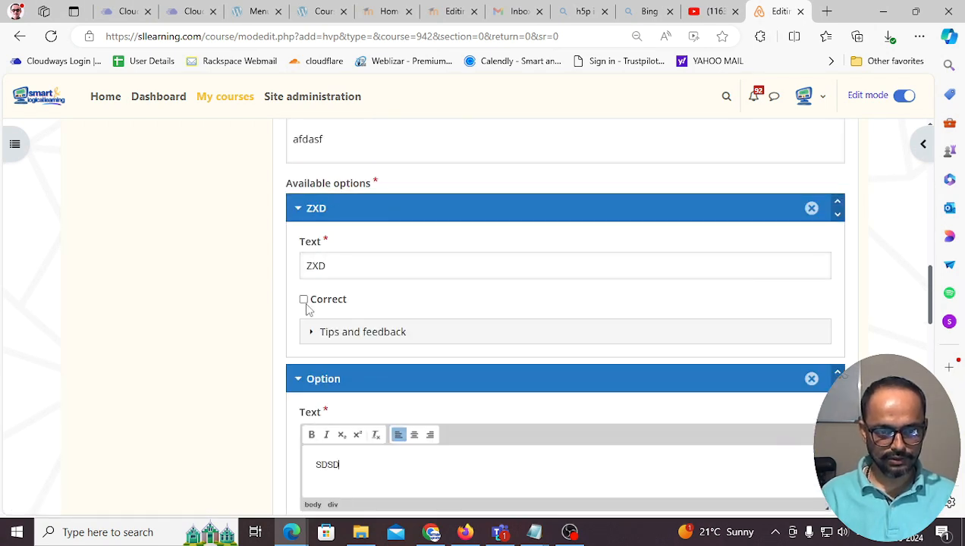
scroll(890, 239, up, 7)
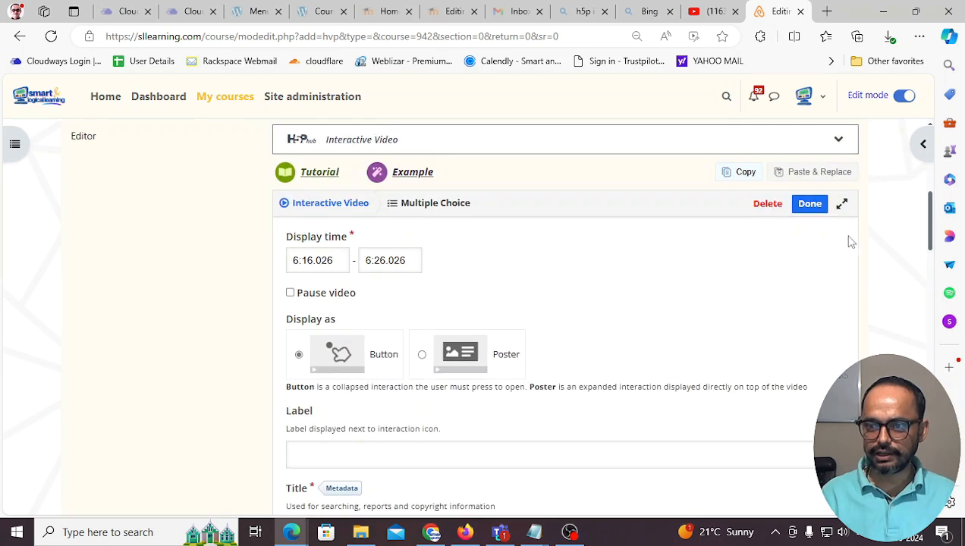
click(810, 204)
scroll(616, 419, down, 3)
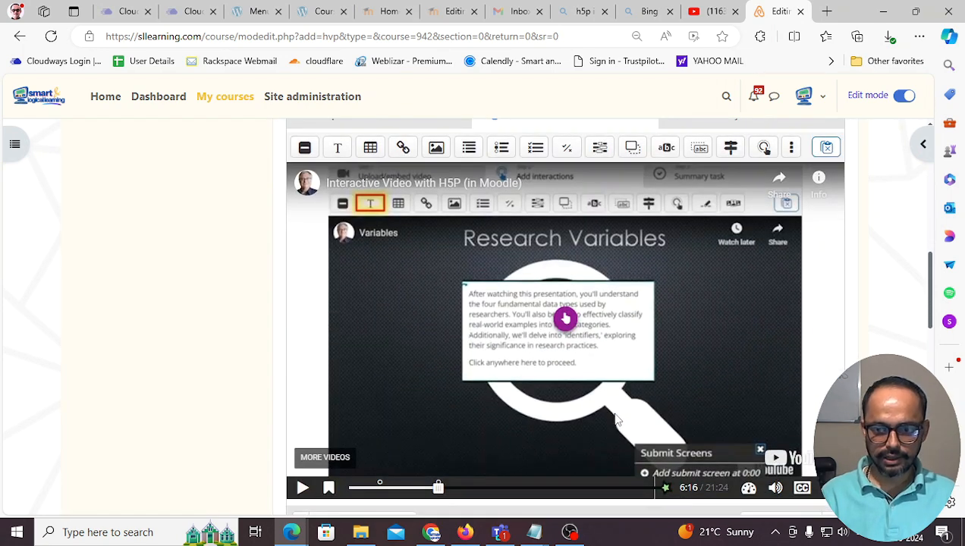
Step: Reopen the 6:16 multiple choice interaction, change its display from button to Poster, and save it
scroll(603, 373, down, 1)
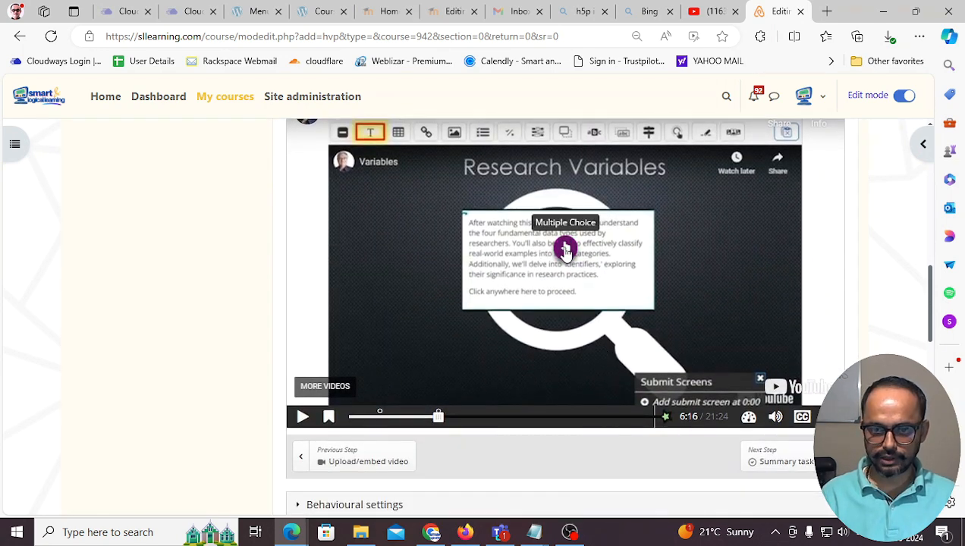
click(591, 237)
click(588, 218)
scroll(528, 246, up, 3)
click(444, 292)
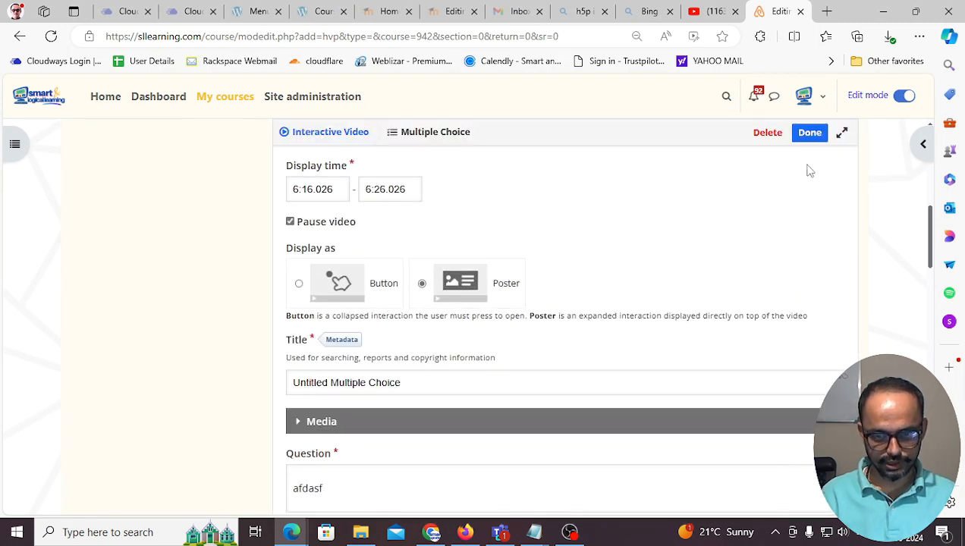
click(809, 133)
Step: Enlarge the "afdasf" question poster over the video so its options and Check button fit
scroll(668, 431, down, 2)
drag(646, 374, 689, 302)
drag(513, 371, 513, 392)
scroll(514, 385, down, 1)
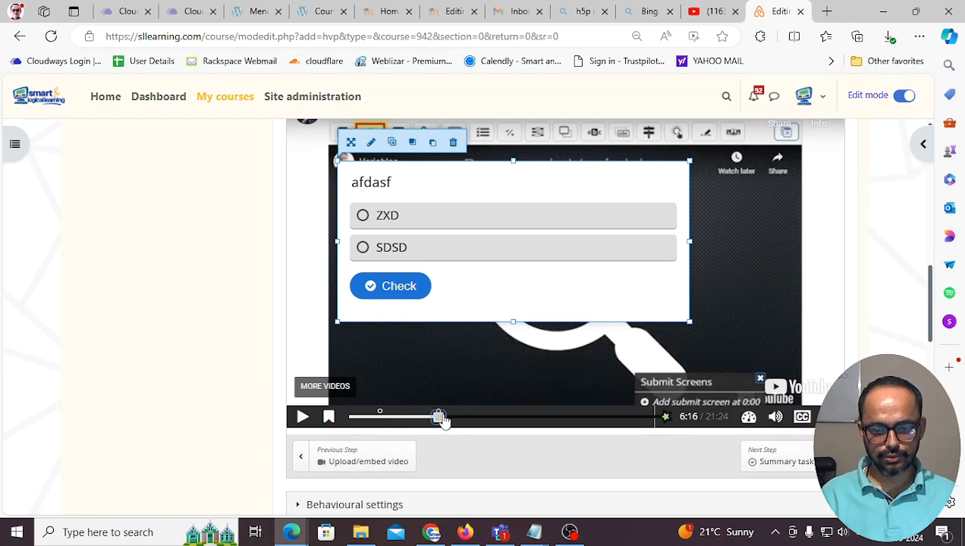
Step: Move the video to 9:51 and add a submit screen at that time
drag(441, 418, 490, 418)
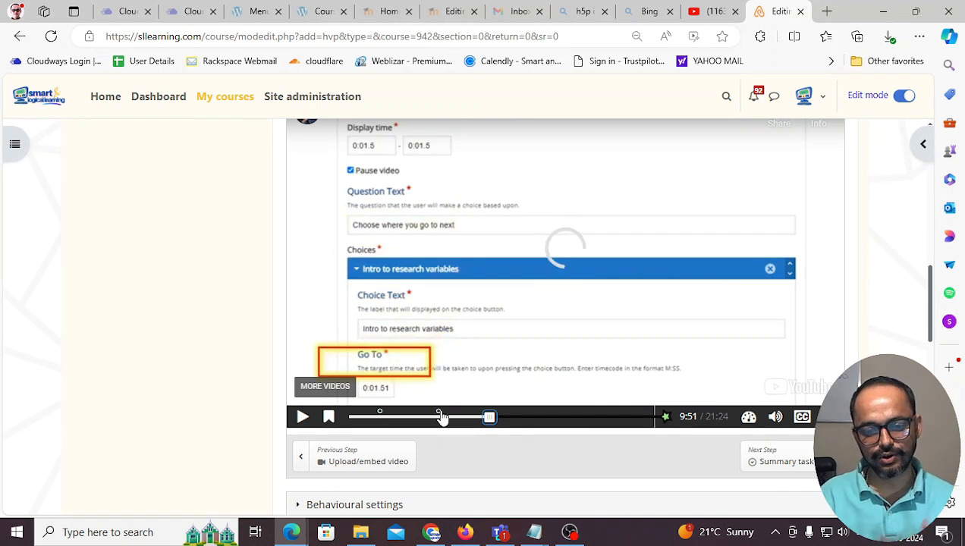
click(666, 418)
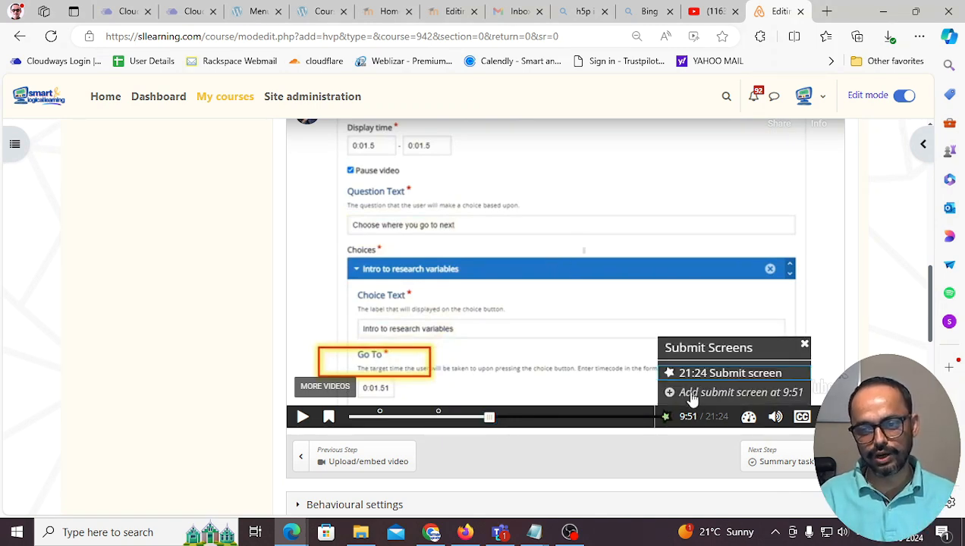
click(727, 373)
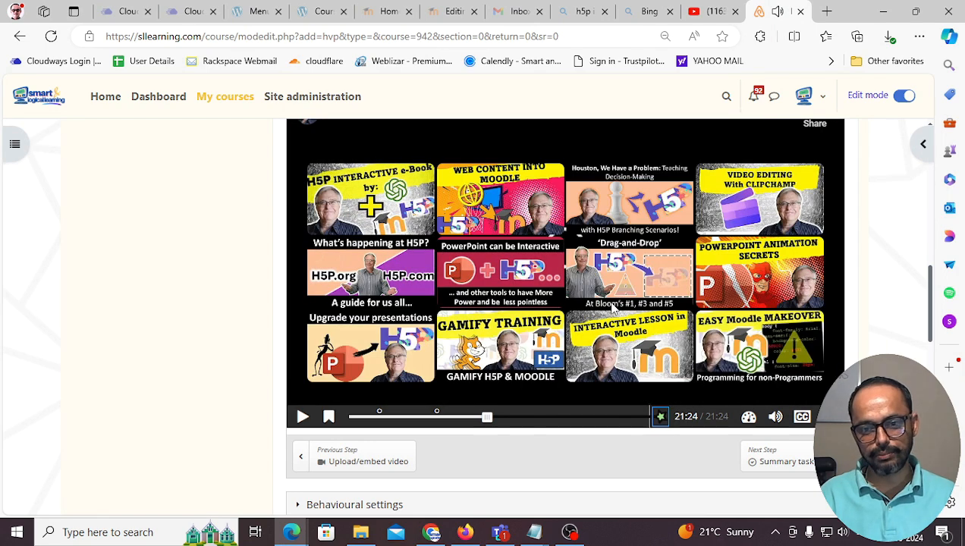
scroll(838, 221, up, 1)
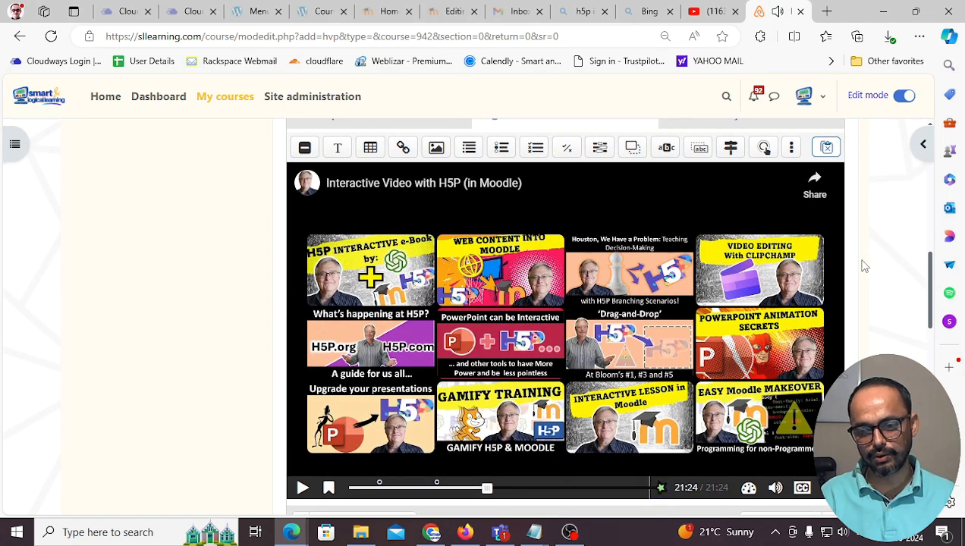
click(659, 488)
click(705, 465)
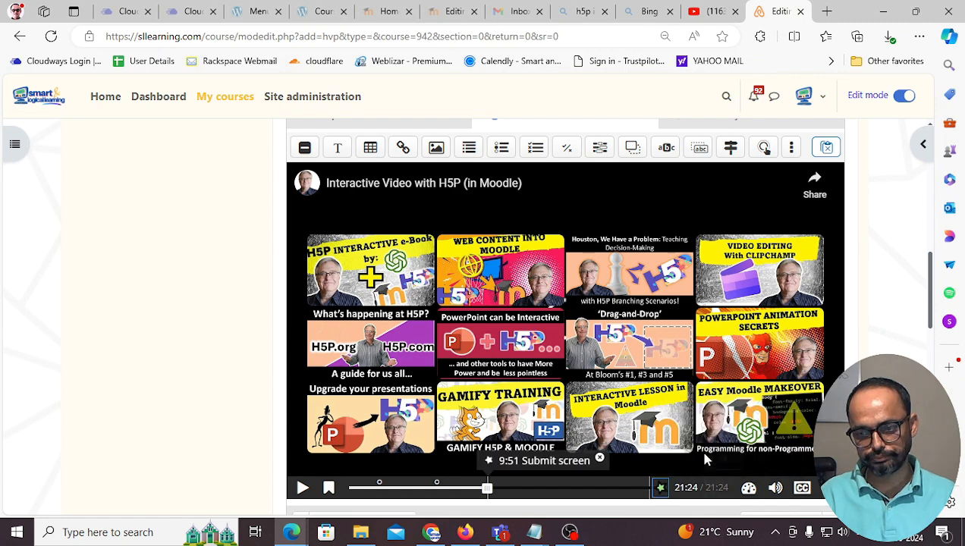
Step: Review the list of submit screens on the video timeline and the rest of the activity form, including its description
drag(485, 493, 670, 488)
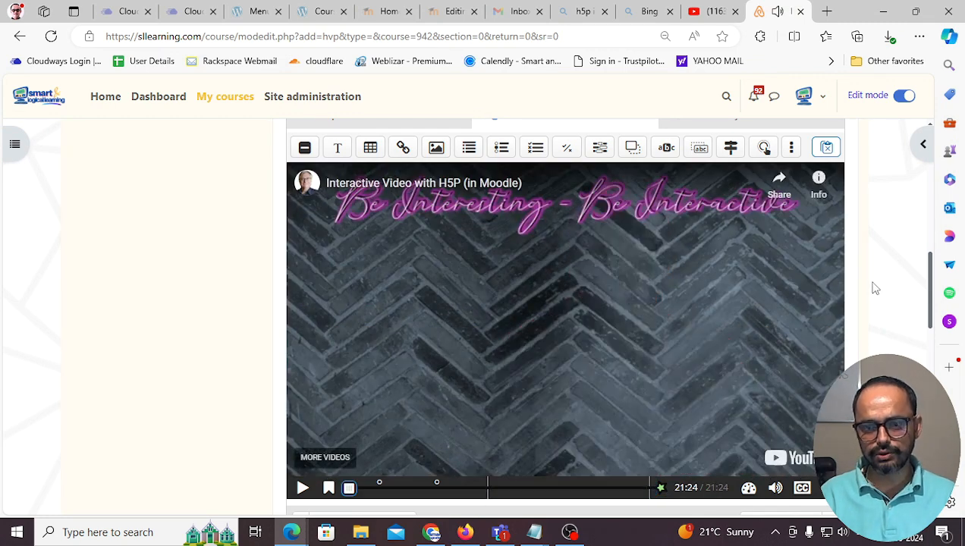
scroll(721, 351, down, 1)
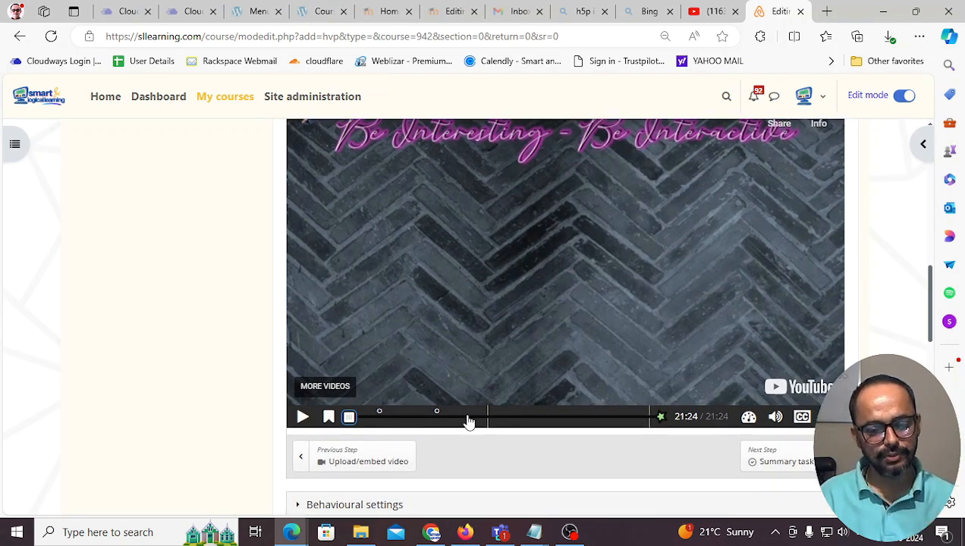
click(663, 421)
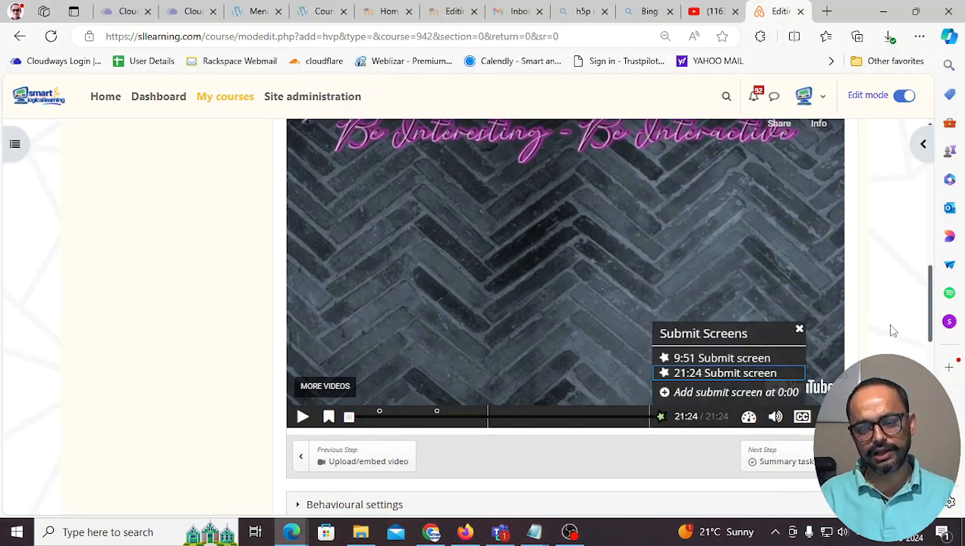
scroll(416, 354, down, 2)
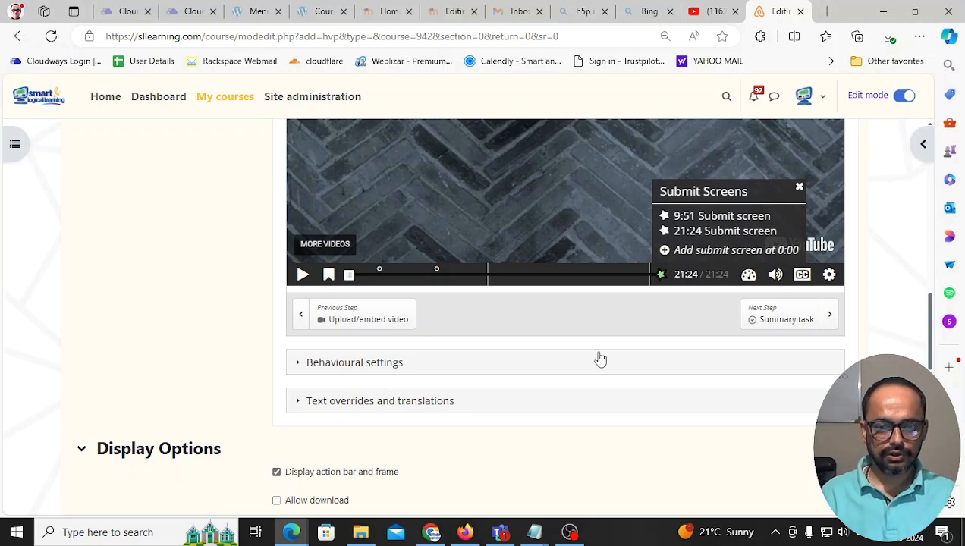
scroll(600, 359, up, 3)
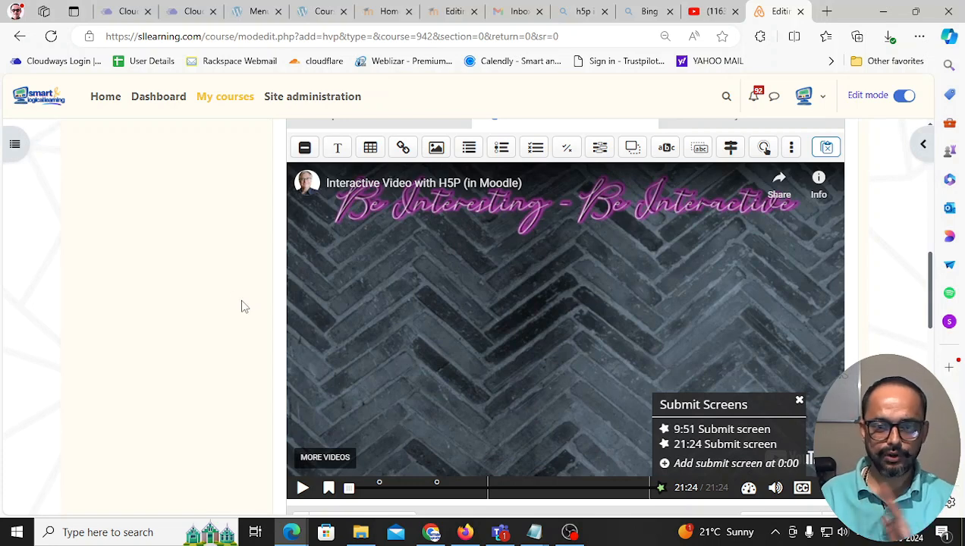
scroll(245, 307, up, 7)
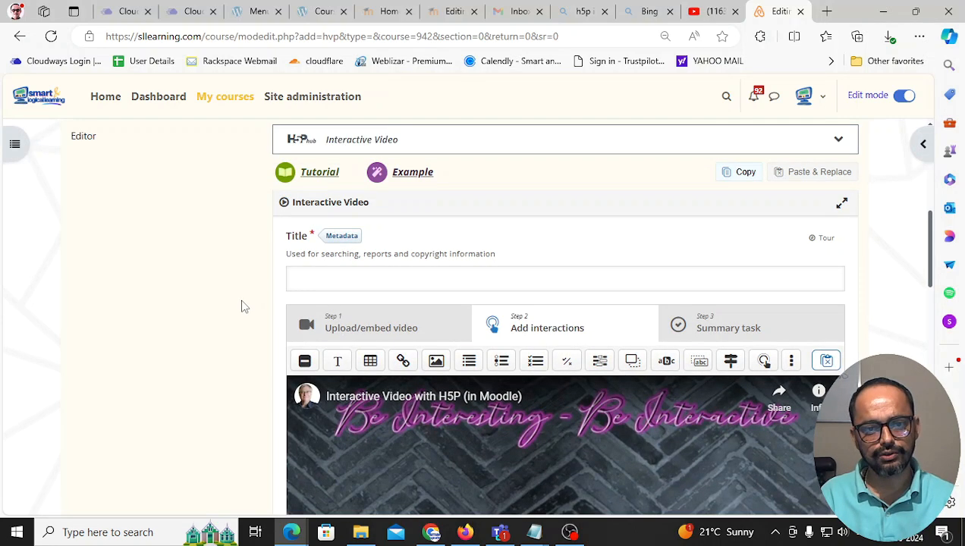
click(334, 254)
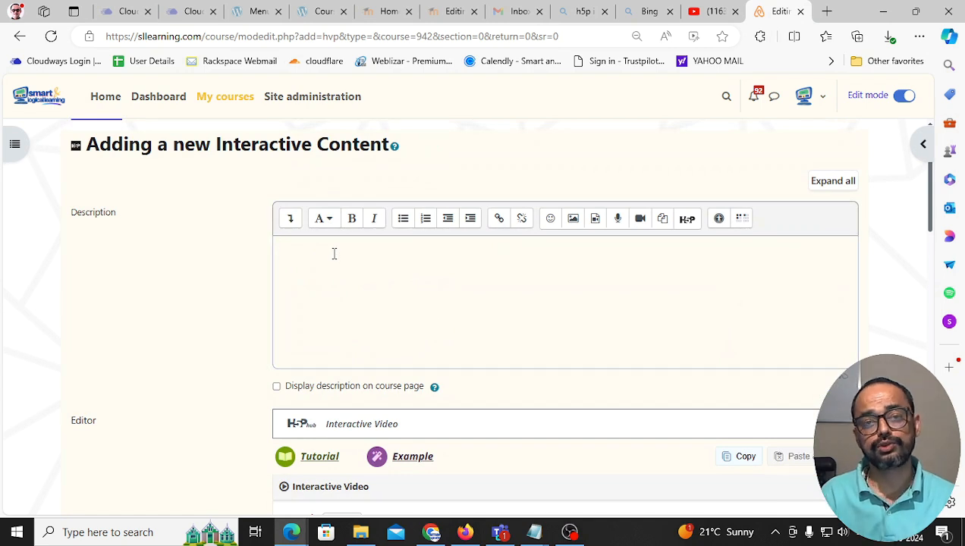